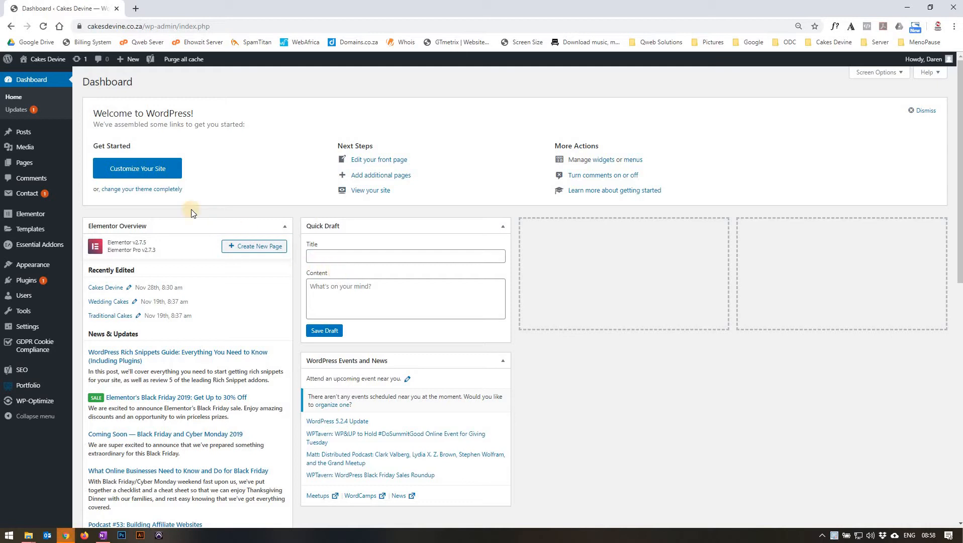
Step: Open the Contact Us page from the list of all pages for editing with Elementor
mouse_move(37, 163)
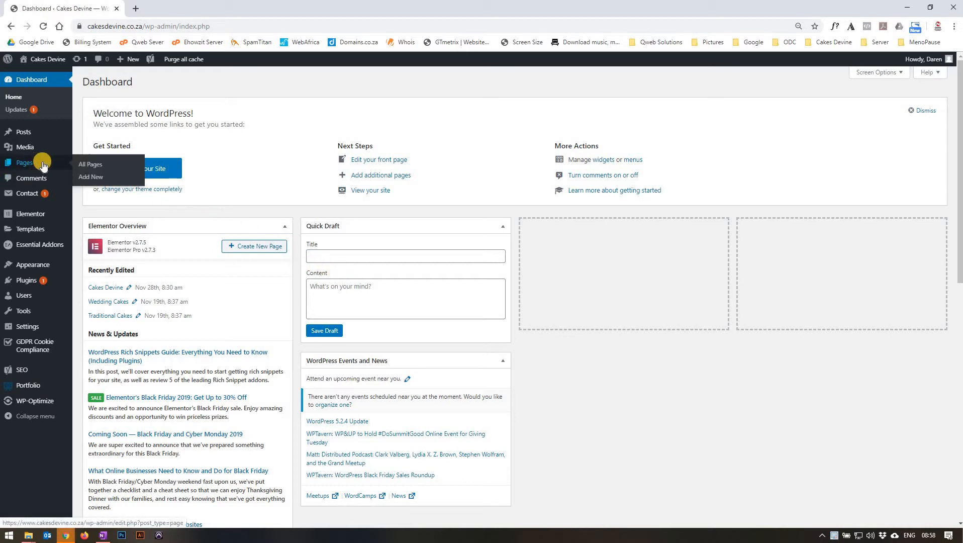
click(87, 170)
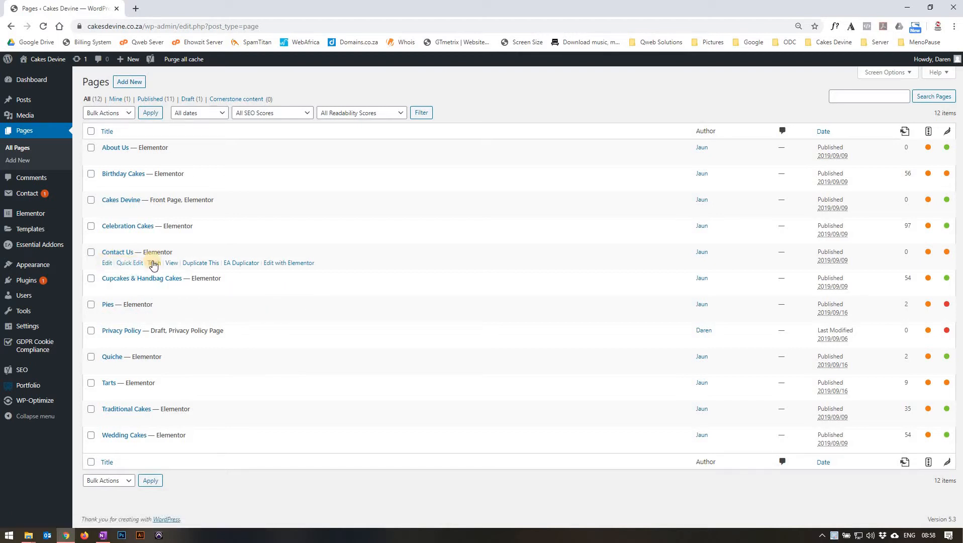
click(282, 265)
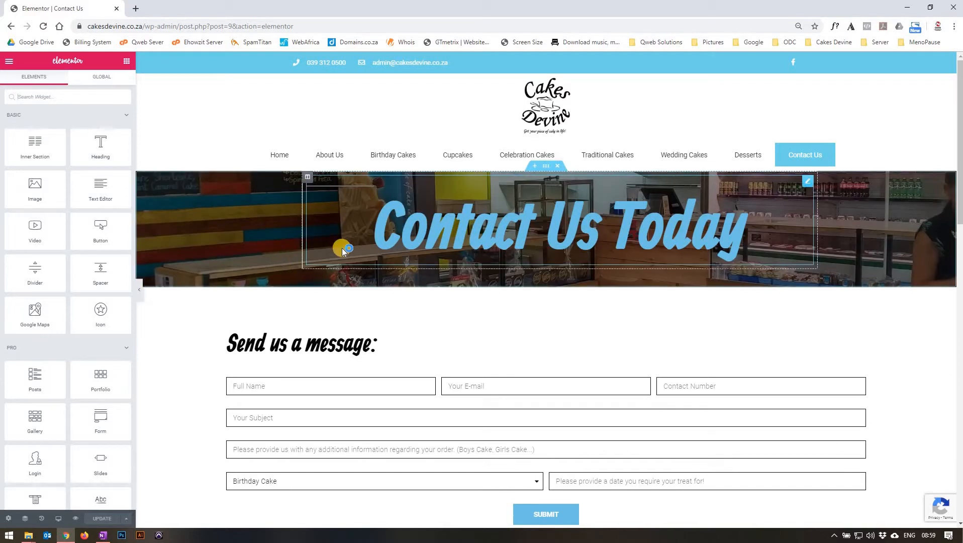
Step: Review the banner section's layout, structure, background, background overlay and advanced settings
click(546, 167)
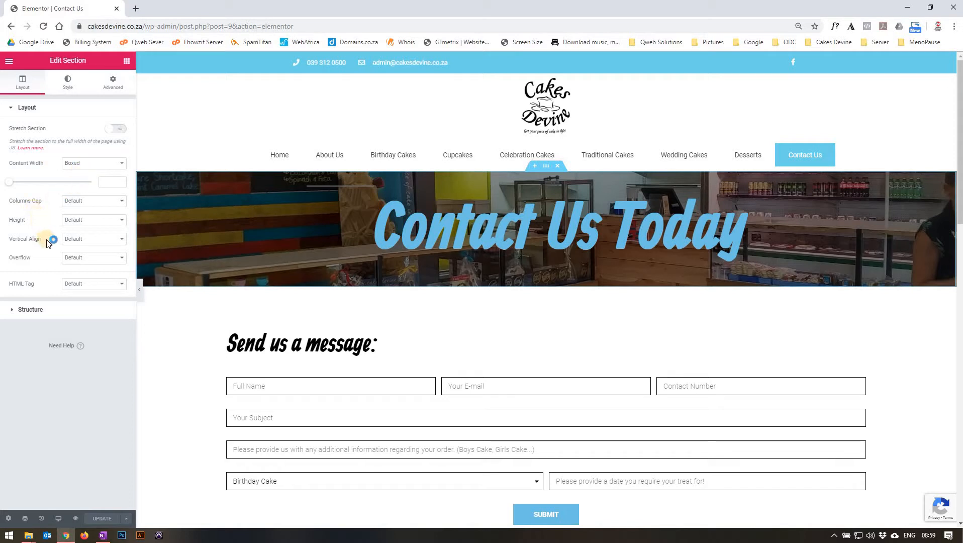
click(53, 309)
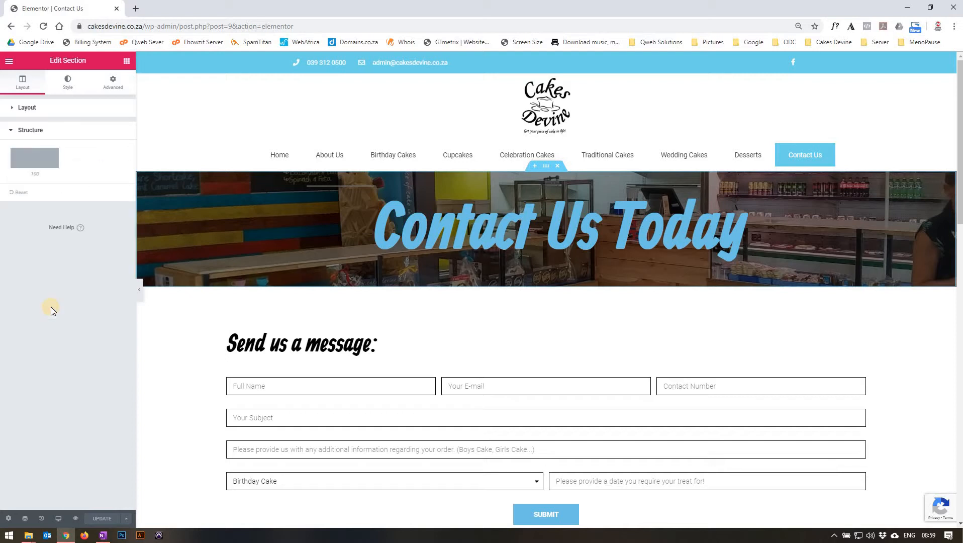
click(64, 83)
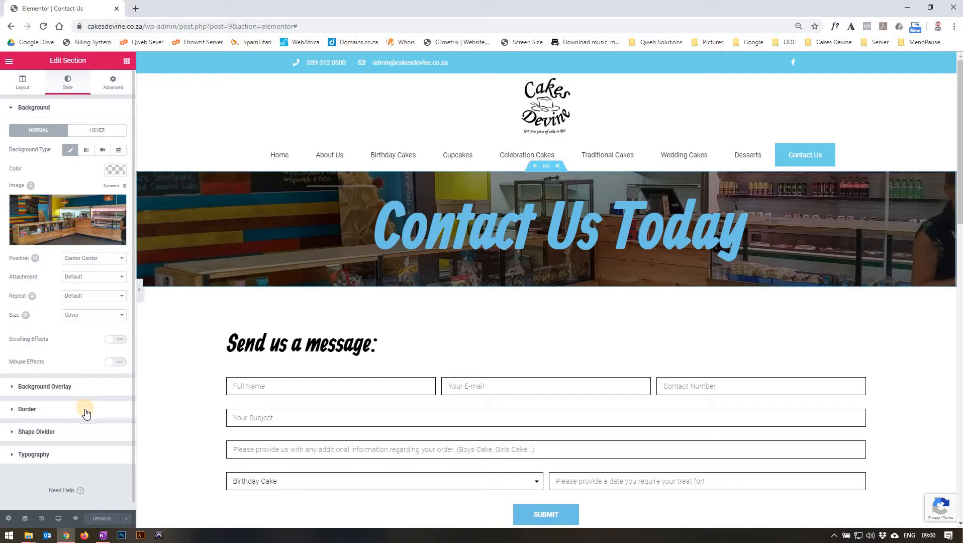
click(83, 387)
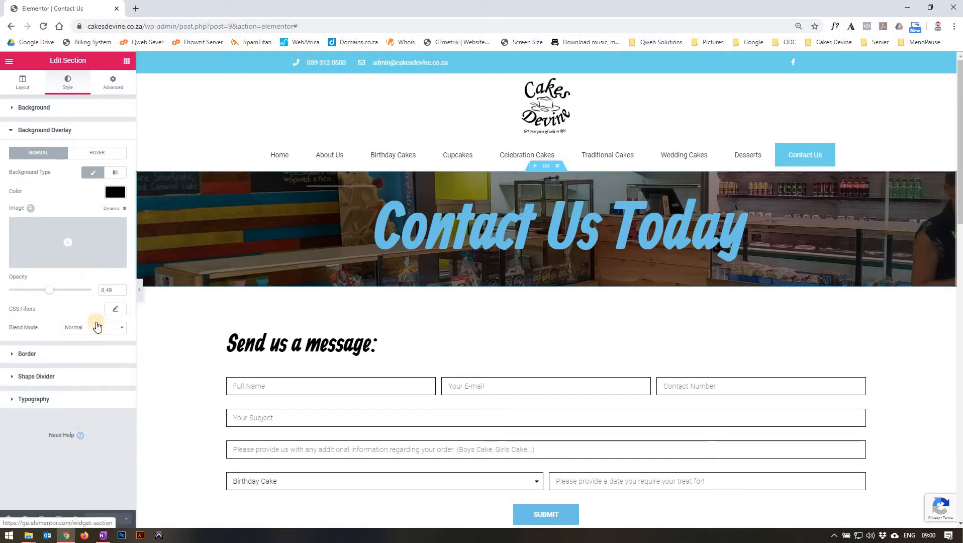
click(115, 87)
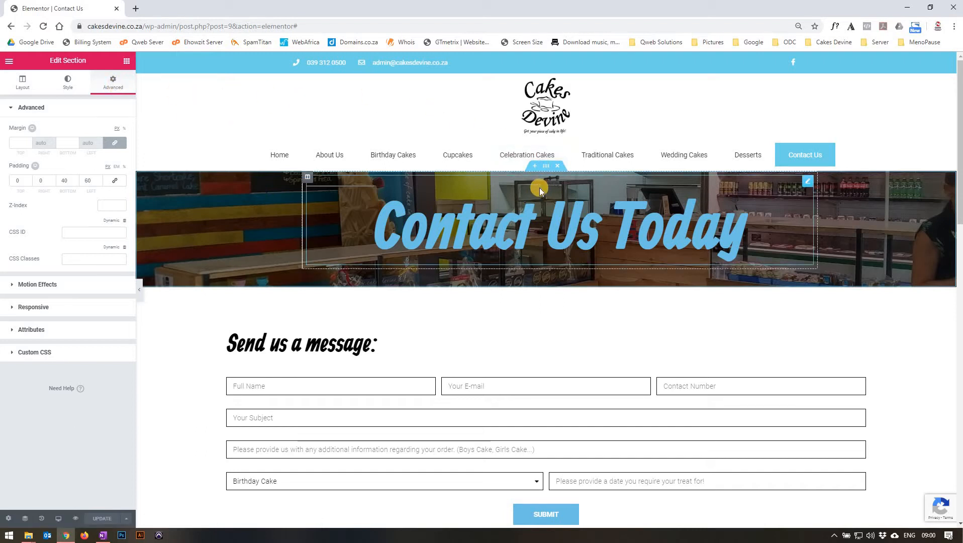
Step: Review the layout, style and advanced settings of the column inside the banner section
click(305, 177)
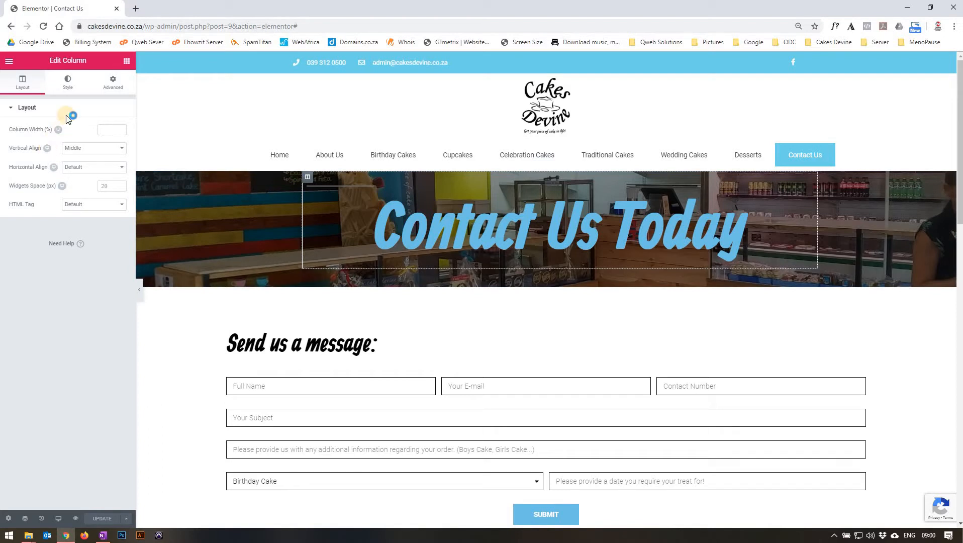
click(71, 83)
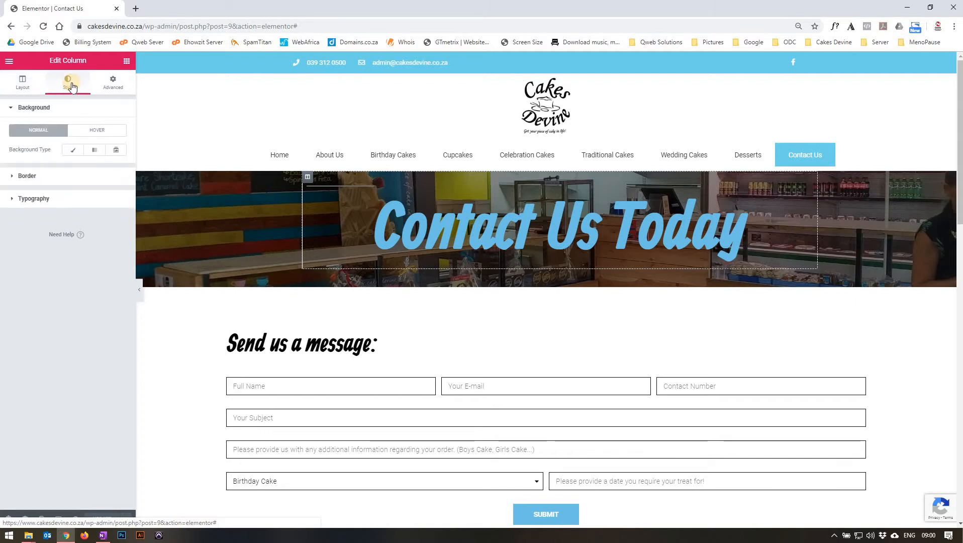
click(108, 86)
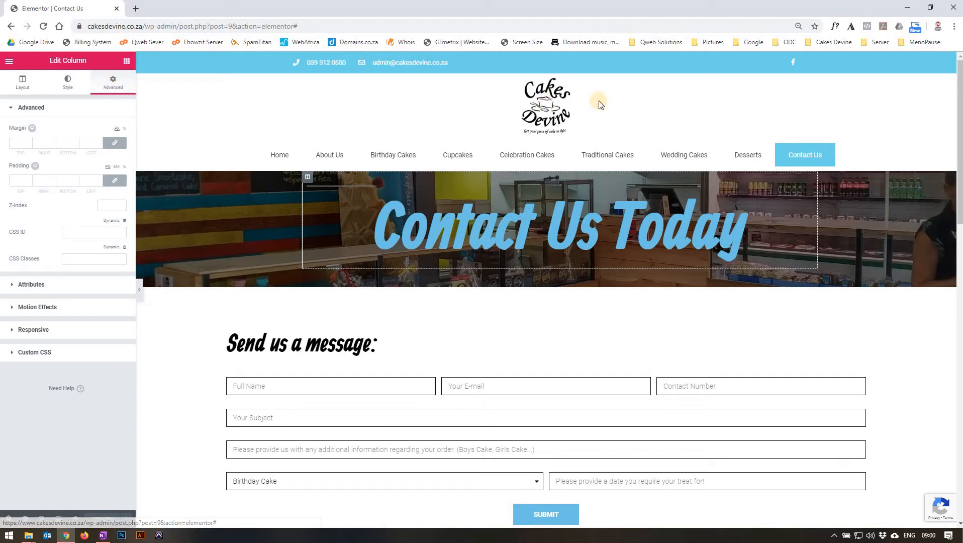
Step: Review the content, style and advanced settings of the "Contact Us Today" heading
click(806, 182)
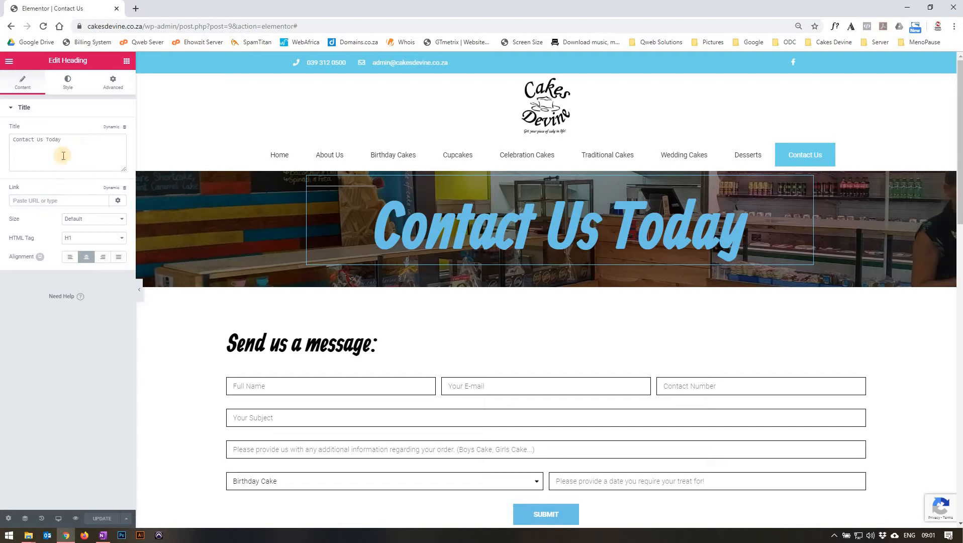
click(70, 79)
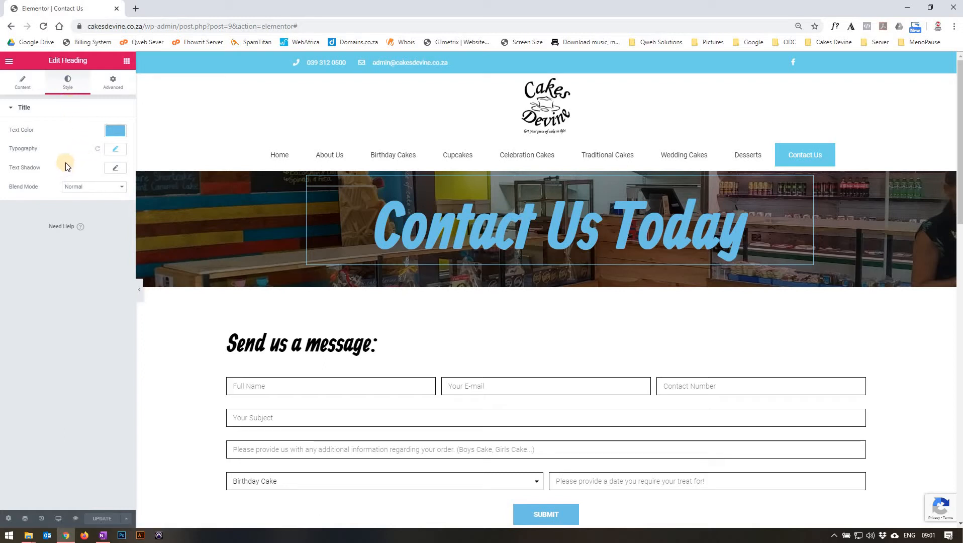
click(112, 84)
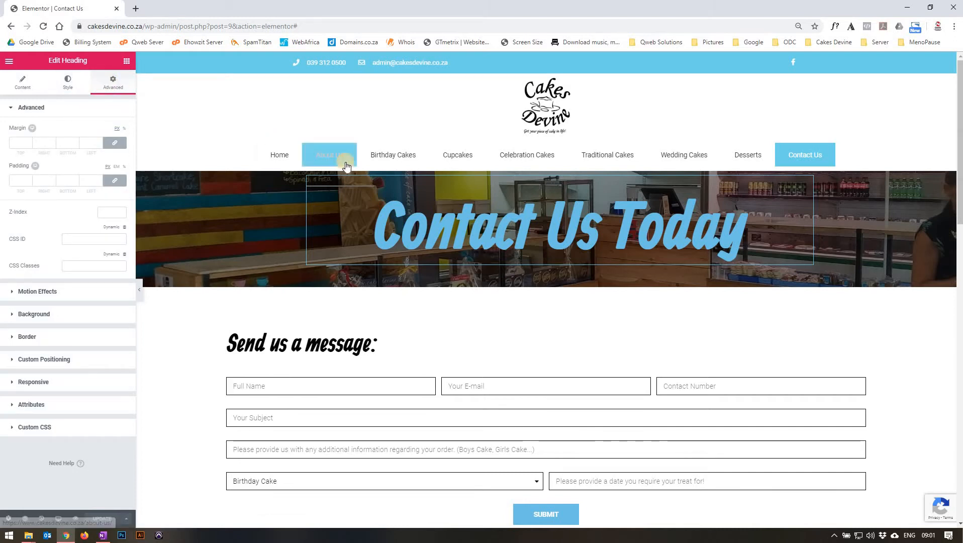
Step: Review the layout settings of the message section and the content settings of its "Send us a message:" heading
scroll(346, 165, down, 3)
mouse_move(438, 178)
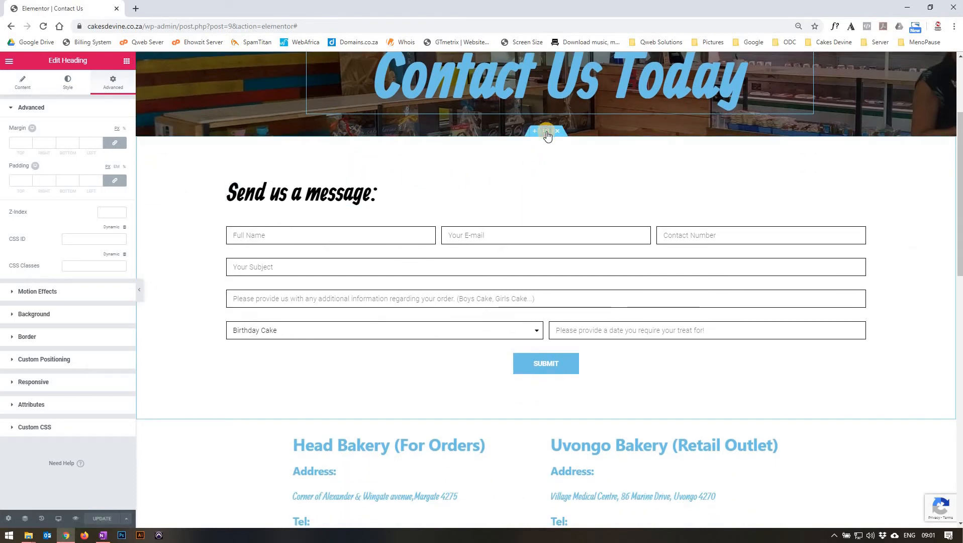
click(547, 131)
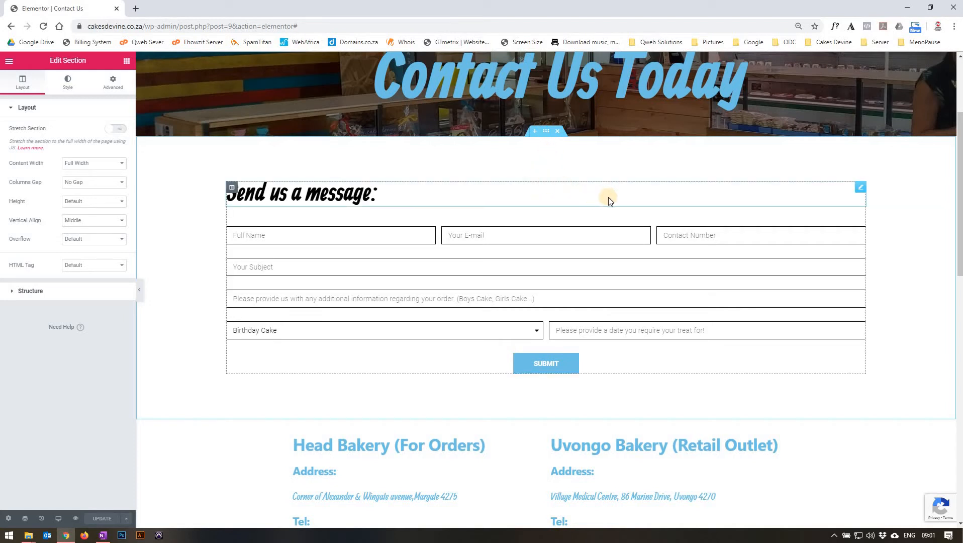
click(860, 188)
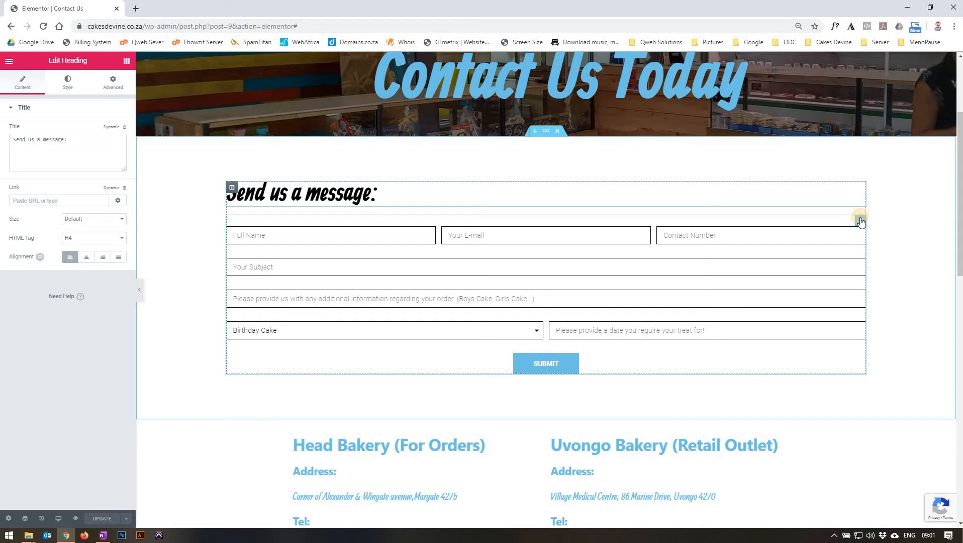
Step: Open the message form for editing and examine the settings of its Full Name and Your E-mail fields
click(860, 221)
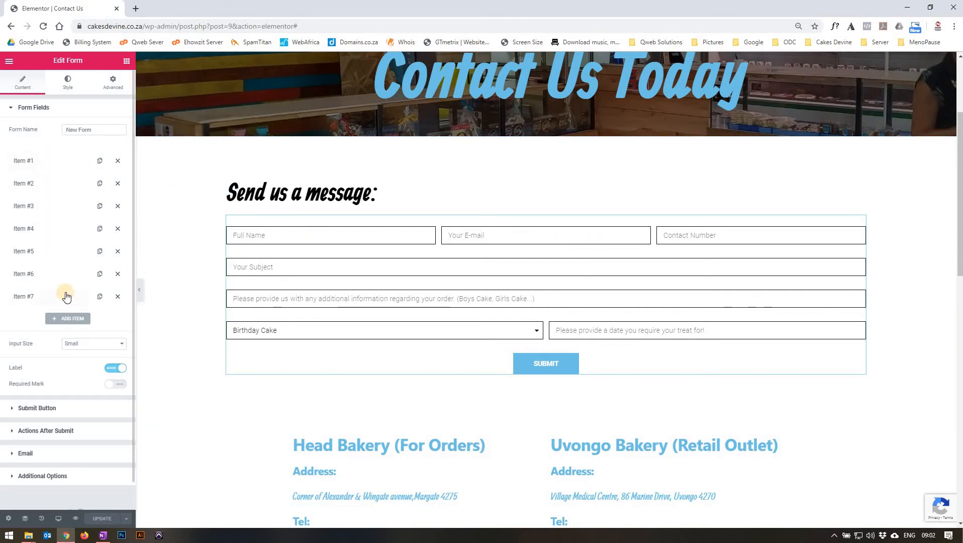
click(42, 161)
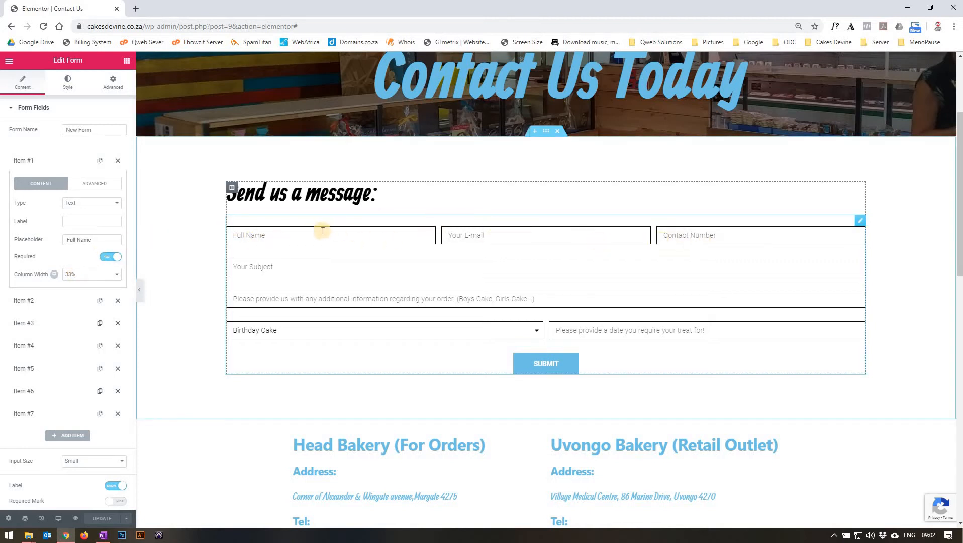
click(33, 165)
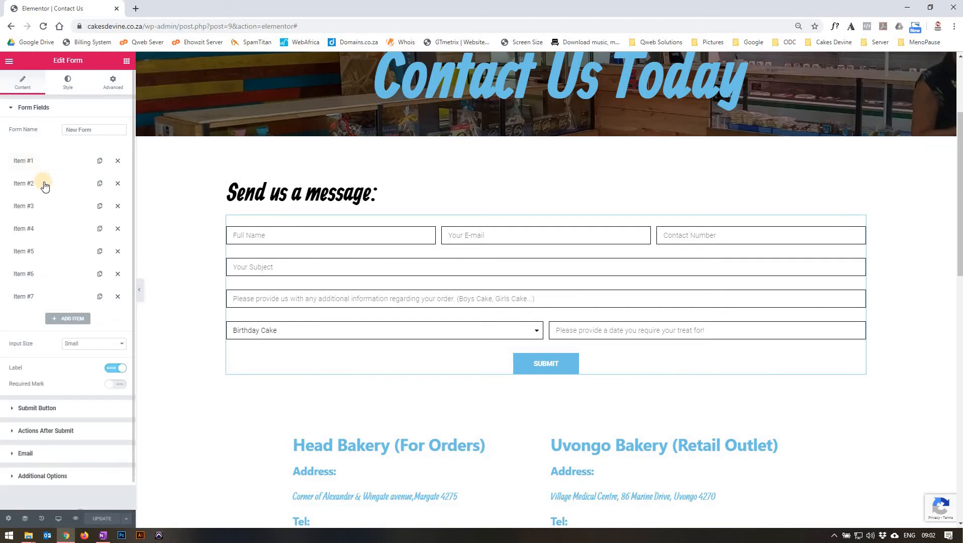
click(44, 185)
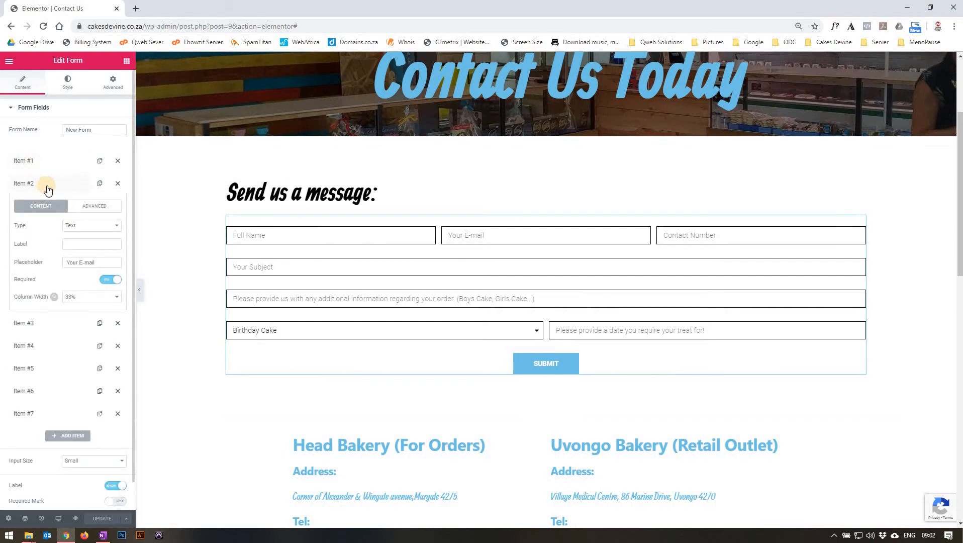
click(83, 264)
drag(106, 263, 65, 261)
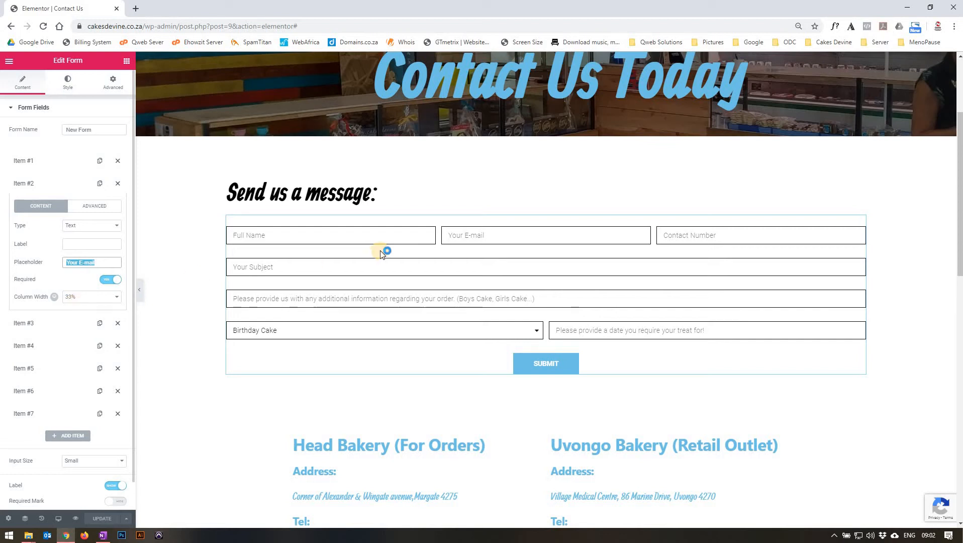
click(35, 184)
Step: Examine the settings of the form's Contact Number, Your Subject and additional information fields
click(42, 210)
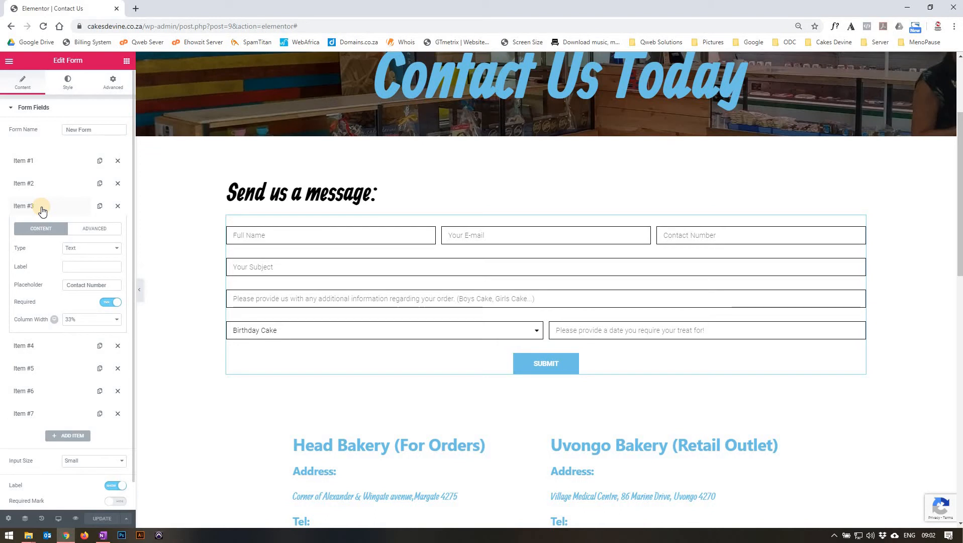
click(42, 211)
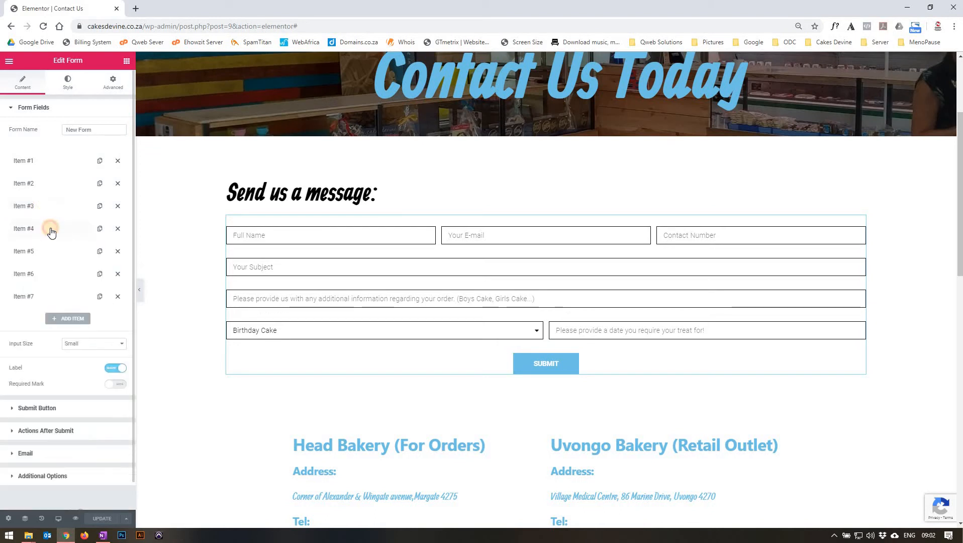
click(51, 231)
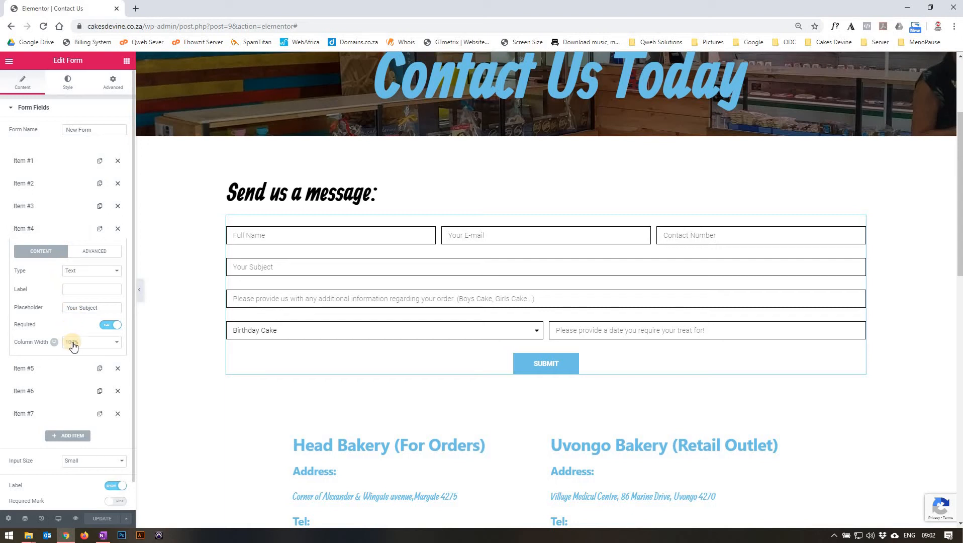
click(40, 229)
click(37, 251)
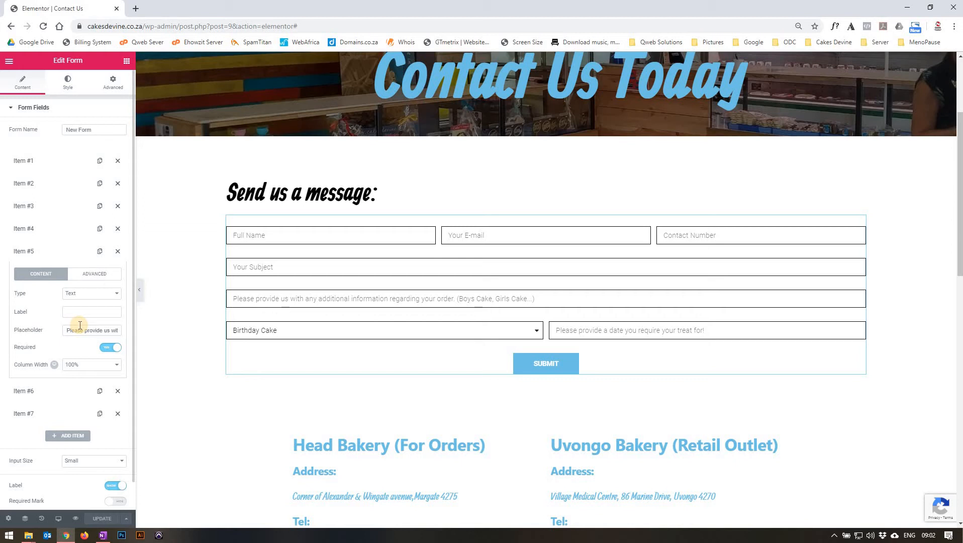
click(25, 252)
Step: Examine the cake selection field's available types and enlarge its options box to show the full list
click(25, 274)
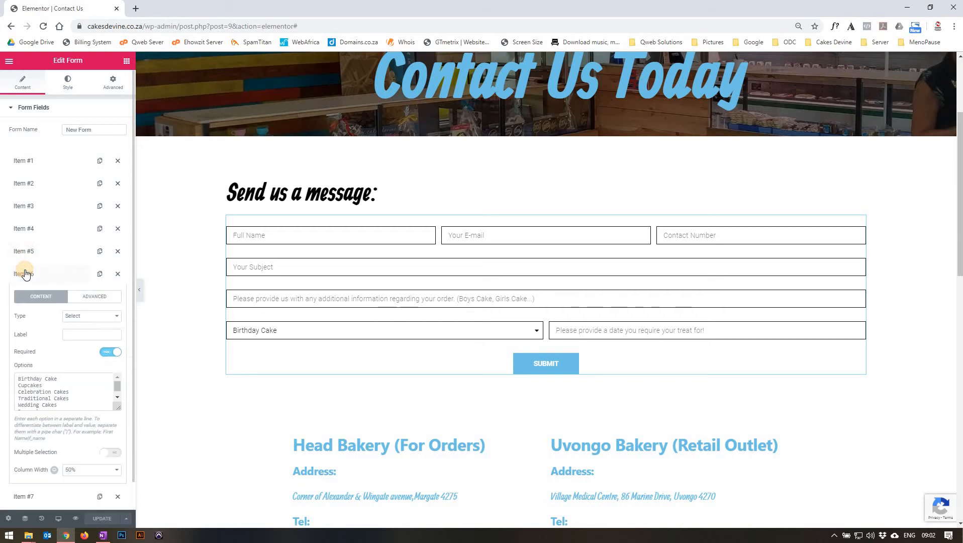
scroll(31, 274, down, 1)
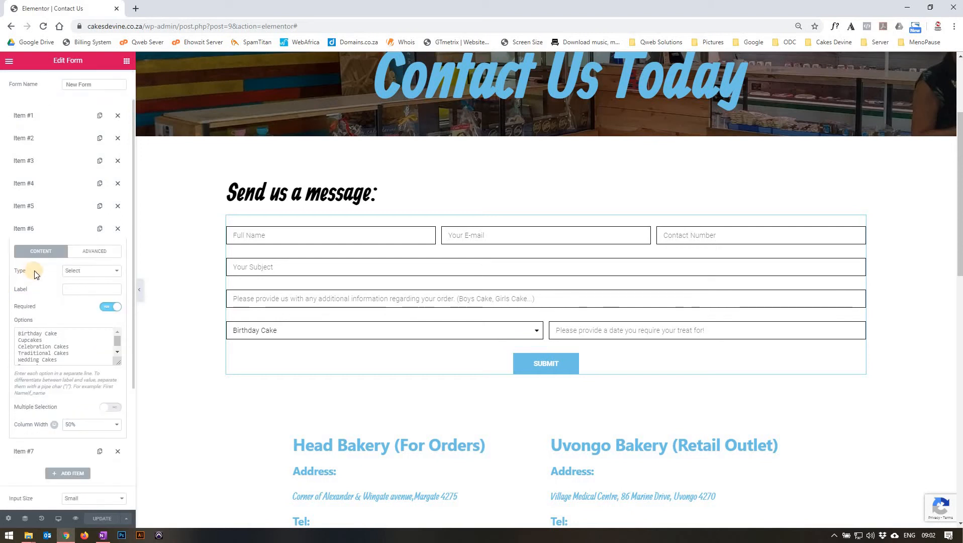
click(81, 275)
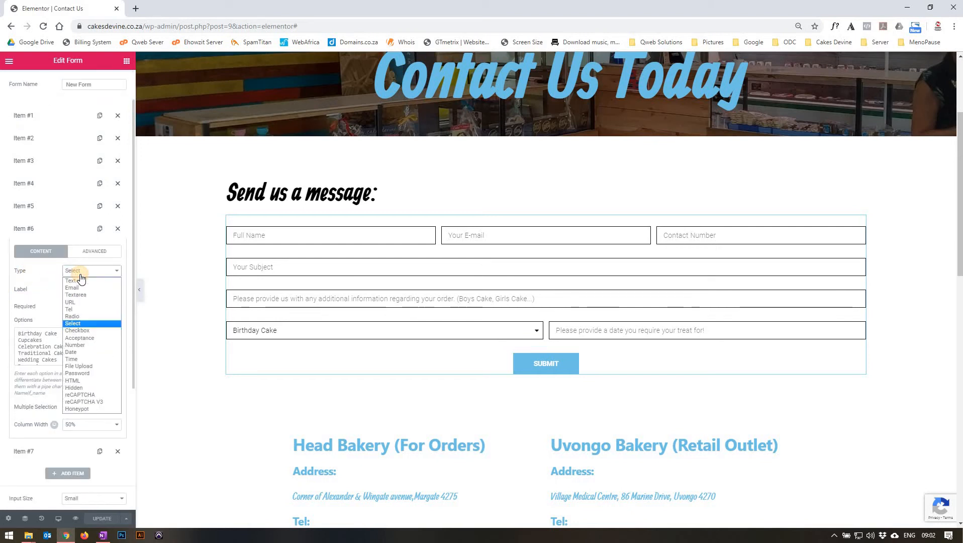
click(80, 274)
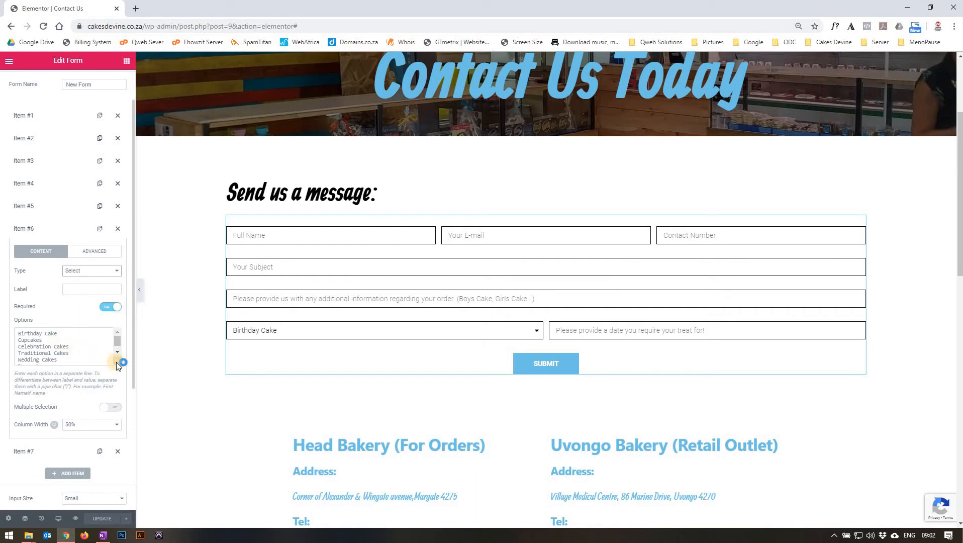
drag(117, 363, 120, 387)
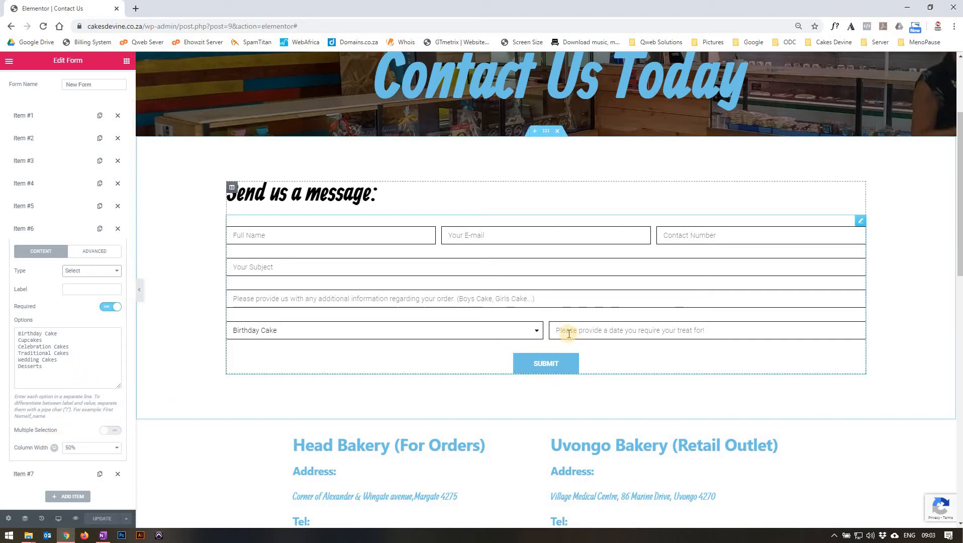
Step: Examine the settings of the form's date field, Item #7, and collapse it
click(39, 229)
click(41, 253)
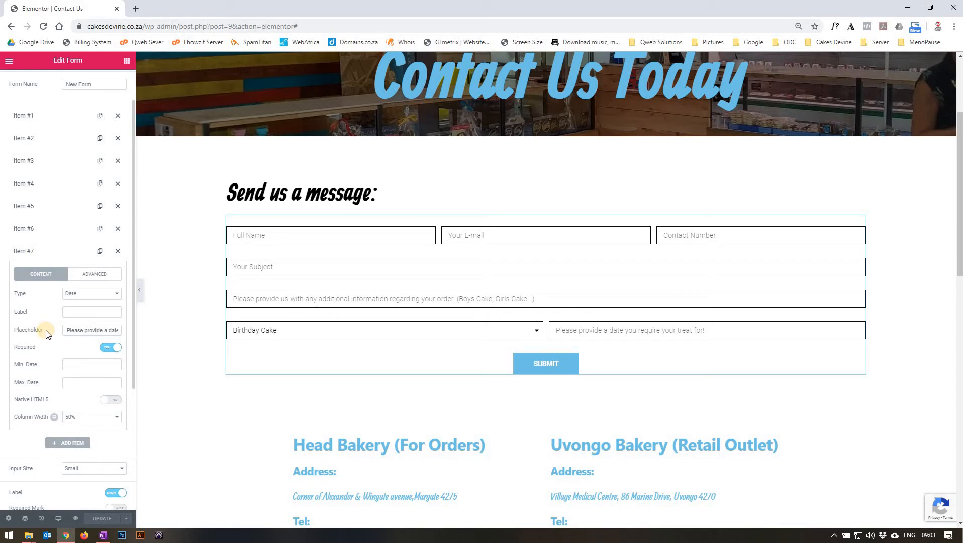
click(28, 253)
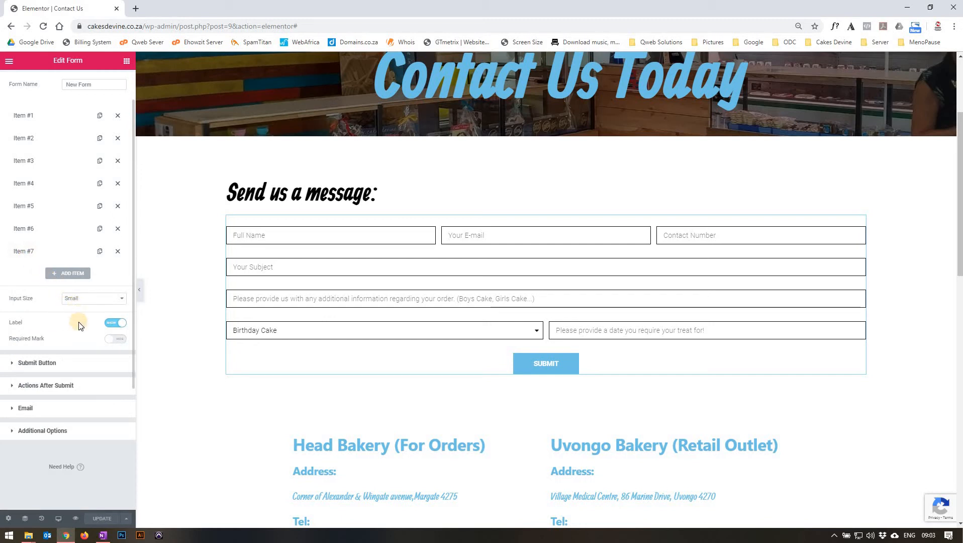
Step: Try out the form's Required Mark option and switch it back off
click(115, 341)
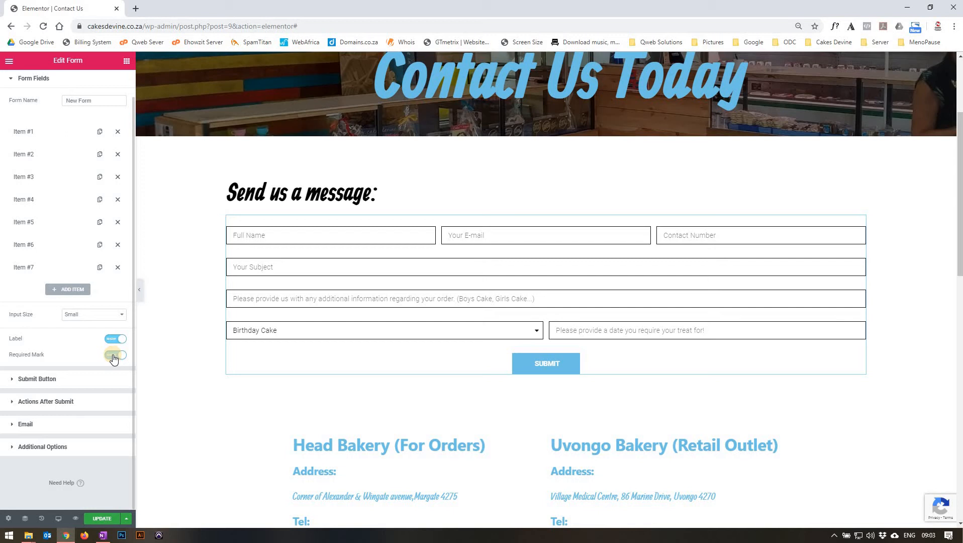
click(114, 356)
Step: Examine the form's Submit Button settings, including its icon choices, and the Actions After Submit settings
click(54, 379)
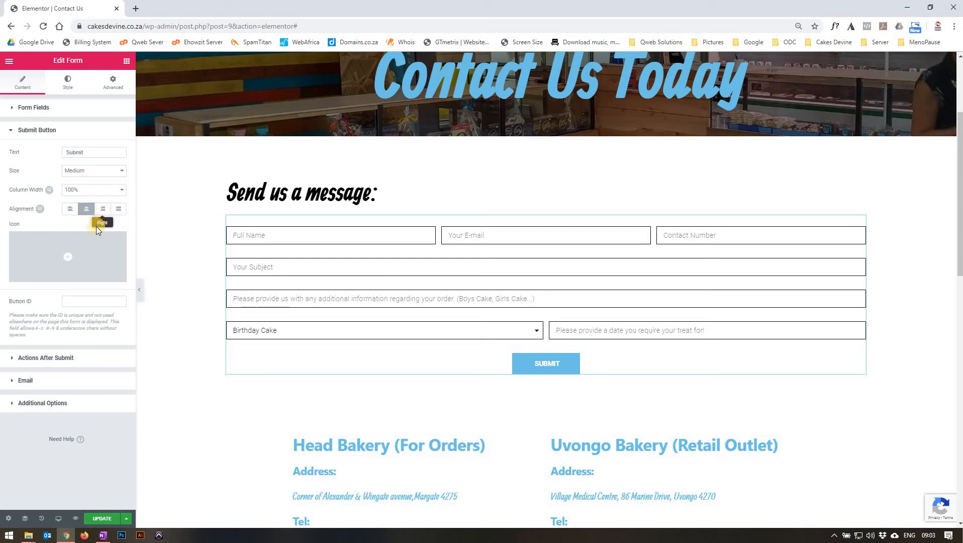
mouse_move(102, 255)
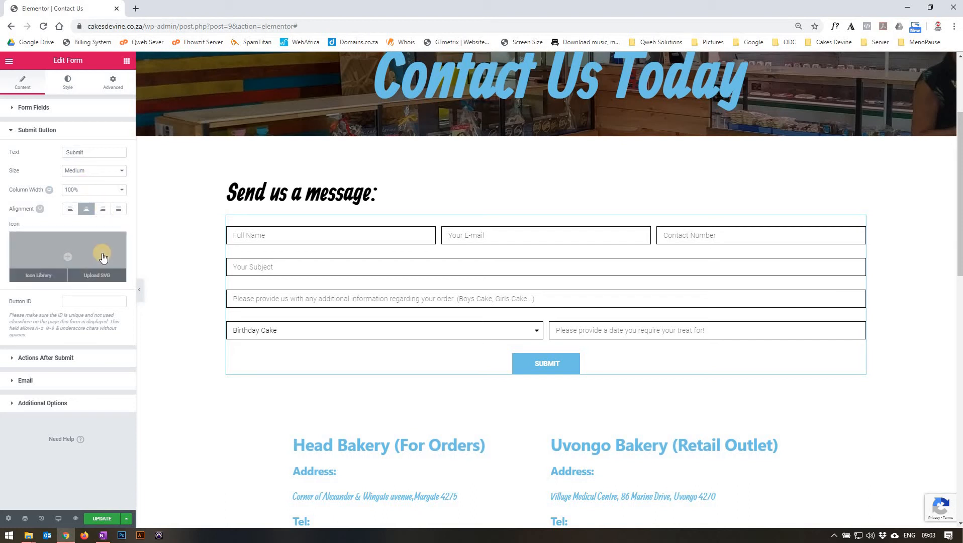
click(46, 358)
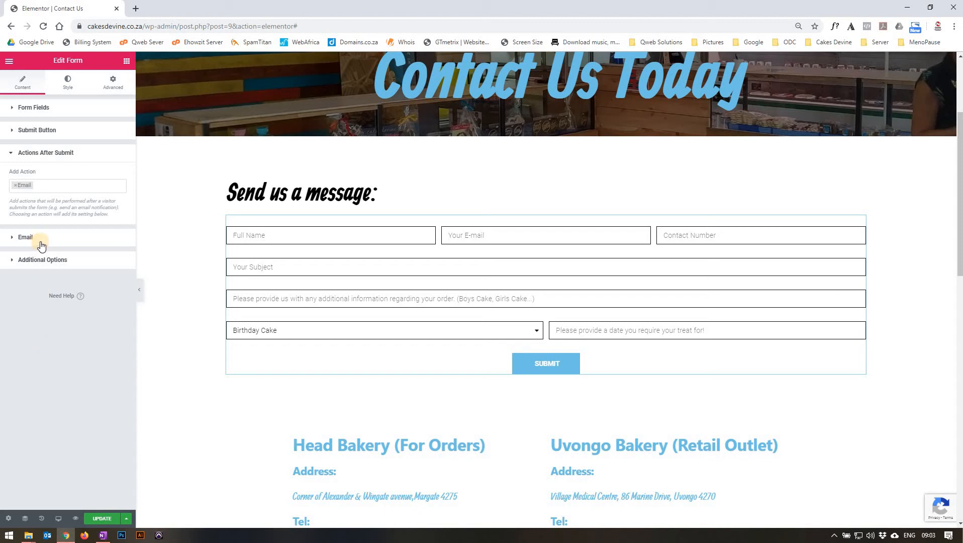
Step: Examine the form's Email notification settings down to the meta data, as well as its Additional Options
click(25, 237)
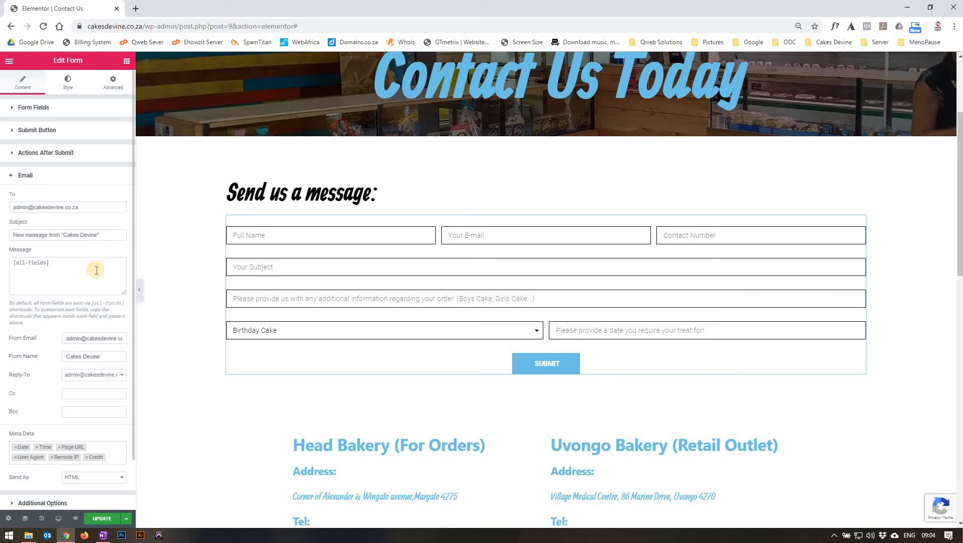
scroll(93, 279, down, 2)
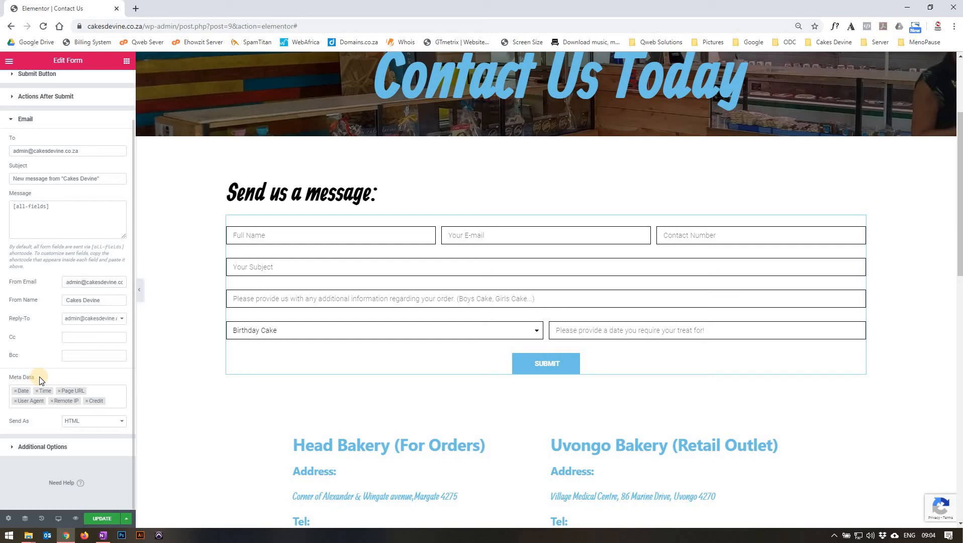
click(39, 446)
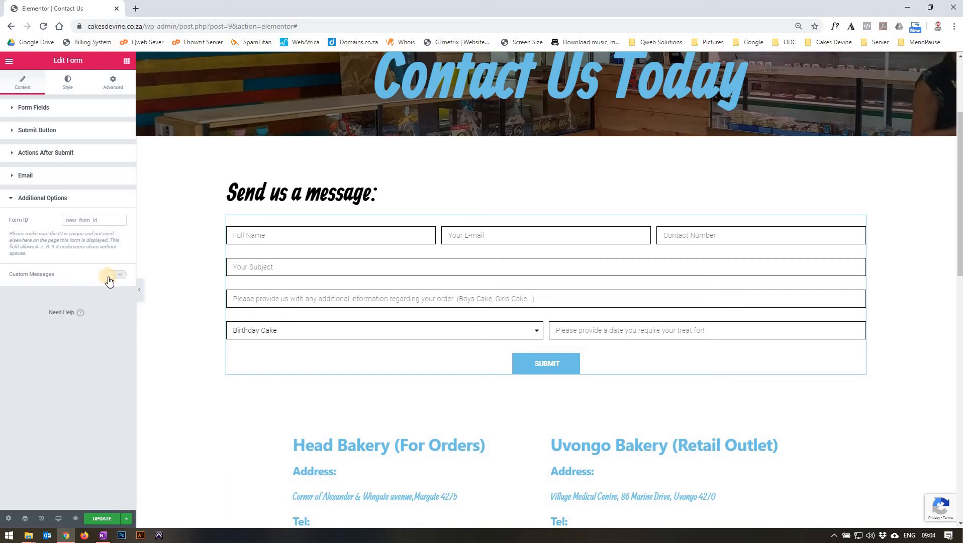
Step: Examine the contact form's style settings for the overall form, its fields and the button's normal state
click(69, 83)
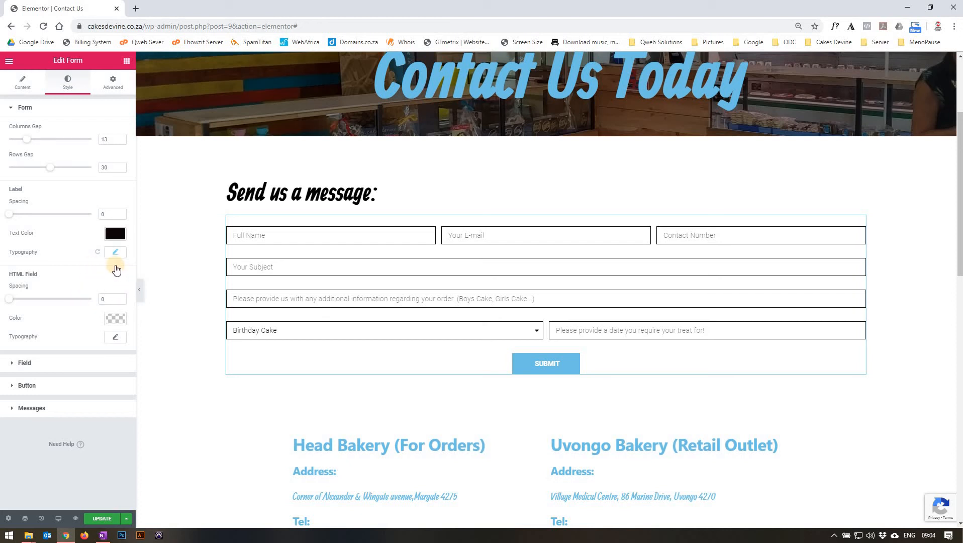
click(28, 362)
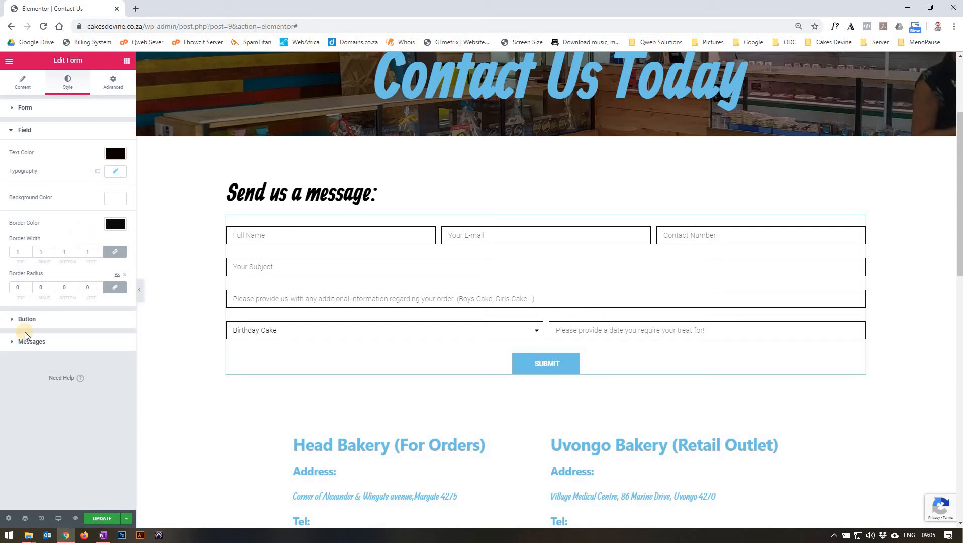
click(26, 320)
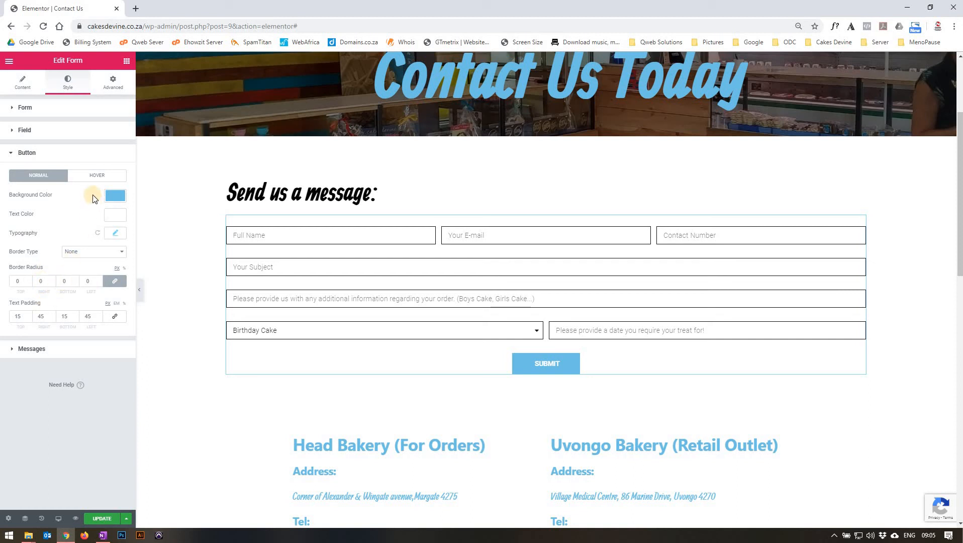
Step: Examine the submit button's hover background color and the contact form's advanced settings
click(86, 176)
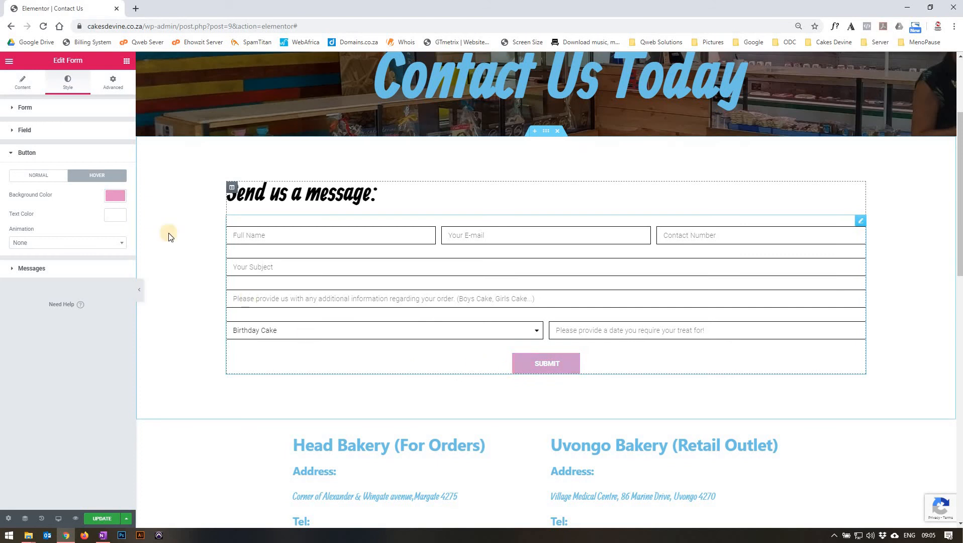
click(116, 197)
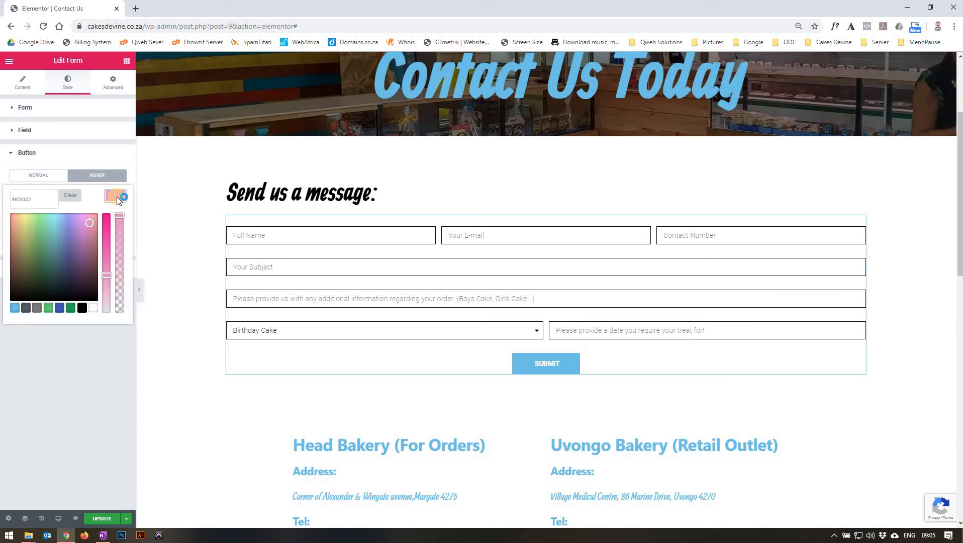
click(116, 196)
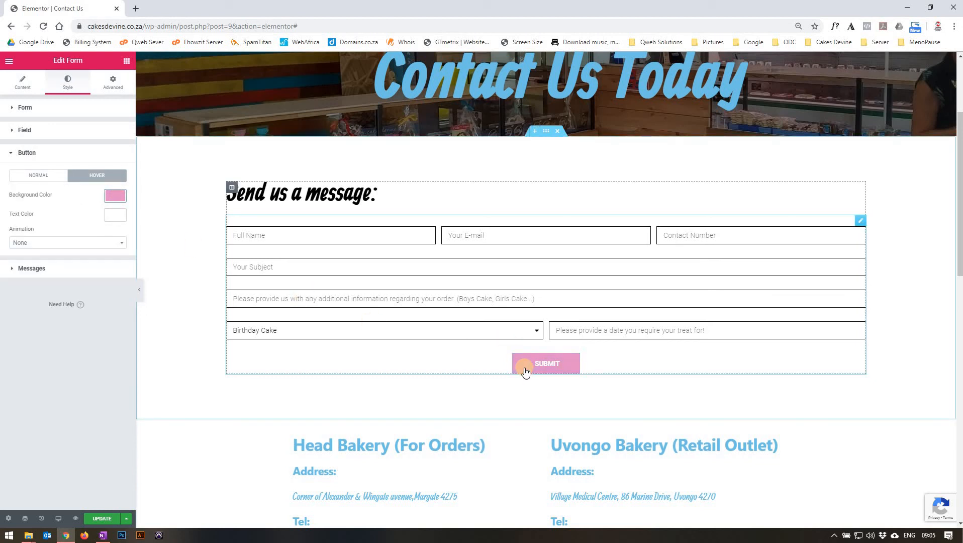
click(132, 266)
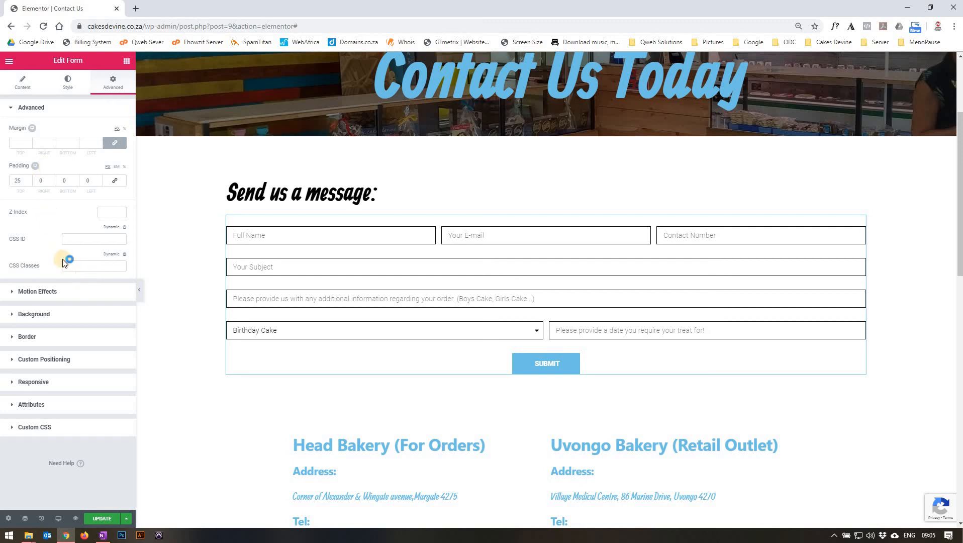
Step: Examine the layout settings of the bakery contact details section and of its Head Bakery column
scroll(383, 244, down, 1)
scroll(383, 243, down, 4)
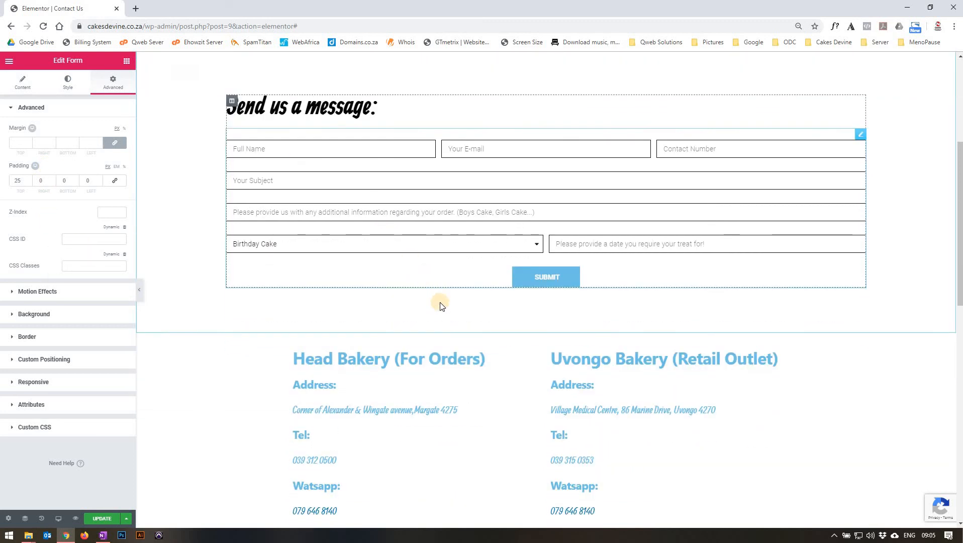
scroll(458, 297, down, 1)
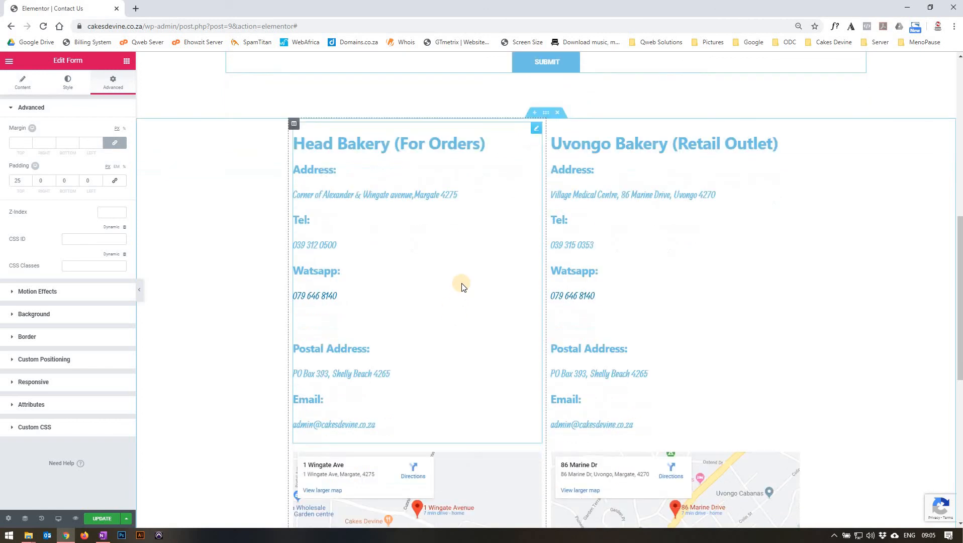
click(547, 113)
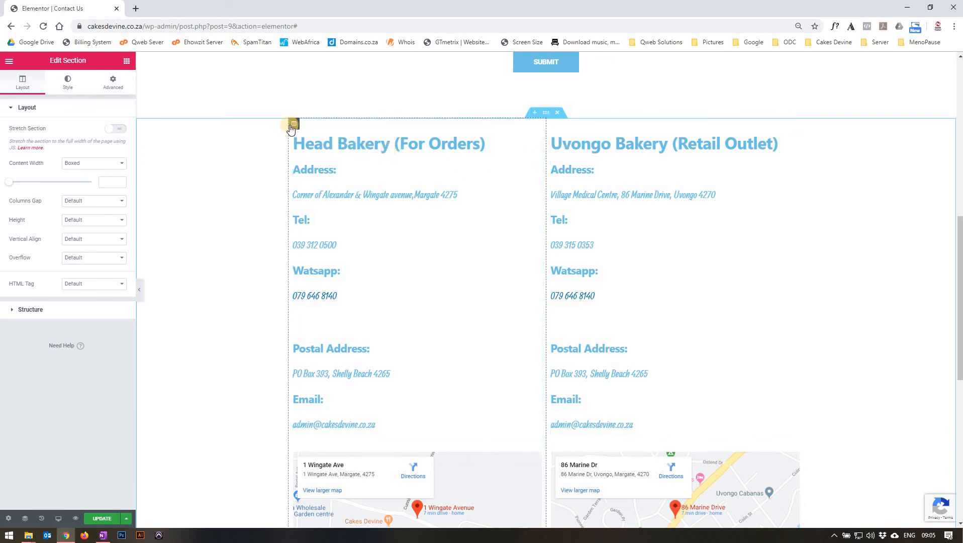
click(294, 124)
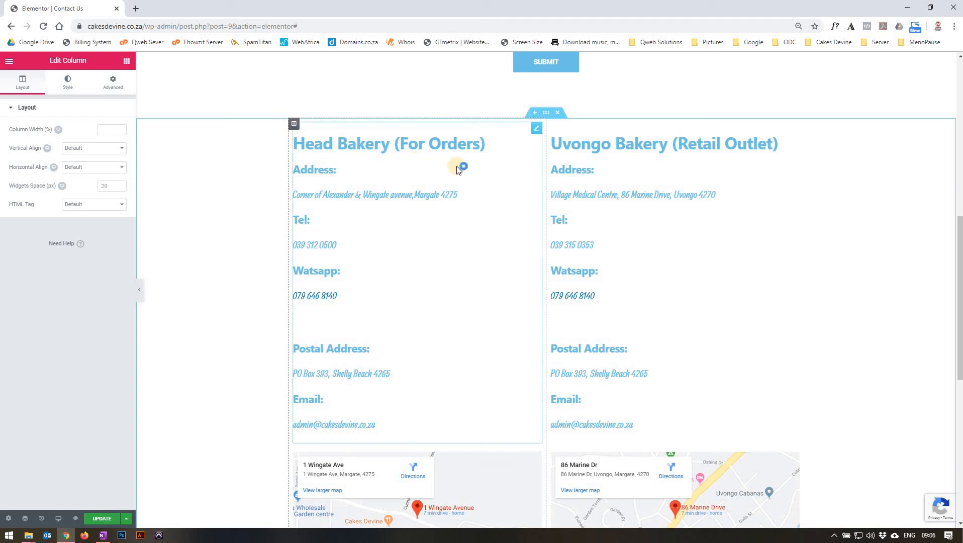
Step: Examine the Head Bakery text block's full content down to the Email entry, plus its style and advanced settings
click(536, 128)
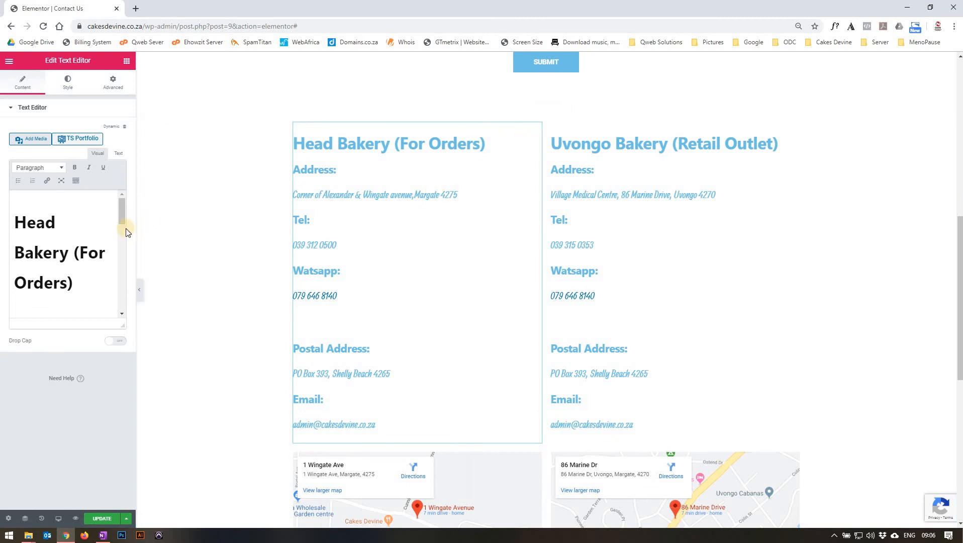
click(123, 216)
drag(124, 214, 125, 311)
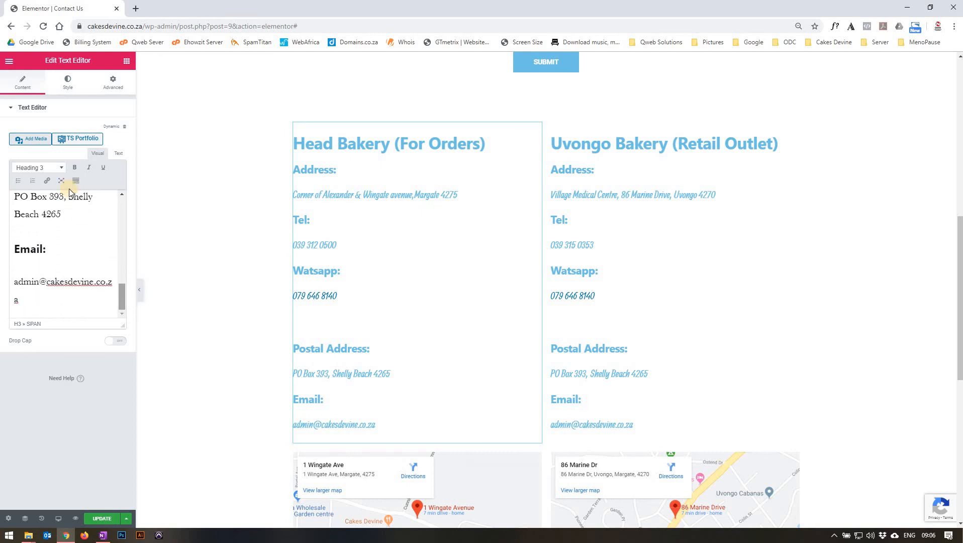
click(66, 80)
click(112, 80)
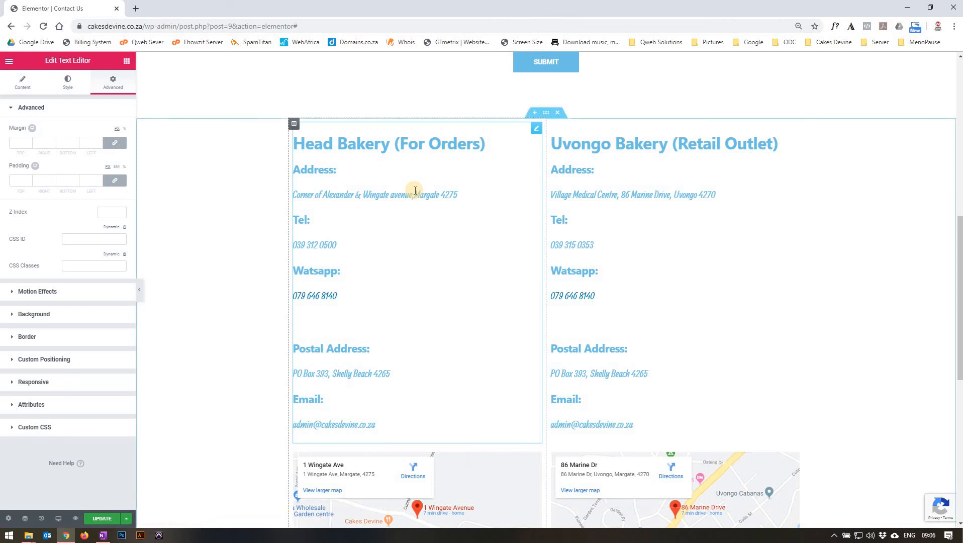
Step: Examine the content, style and advanced settings of the Google Maps widget below the Head Bakery details
scroll(413, 189, down, 2)
scroll(415, 190, down, 3)
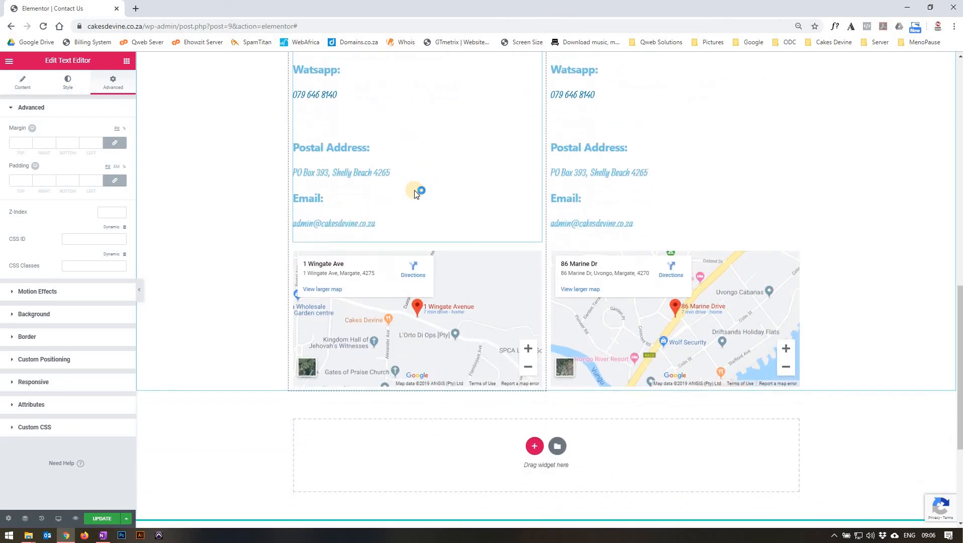
mouse_move(484, 226)
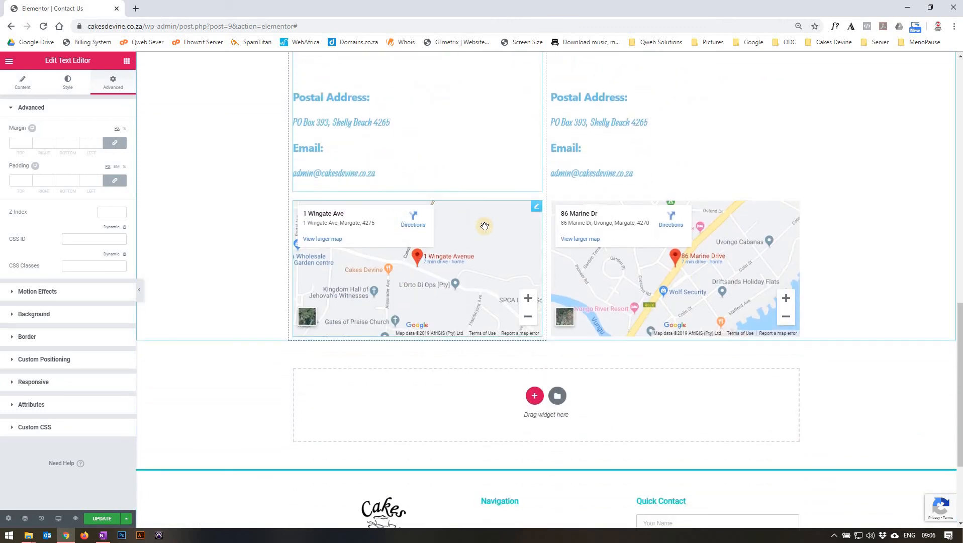
click(538, 210)
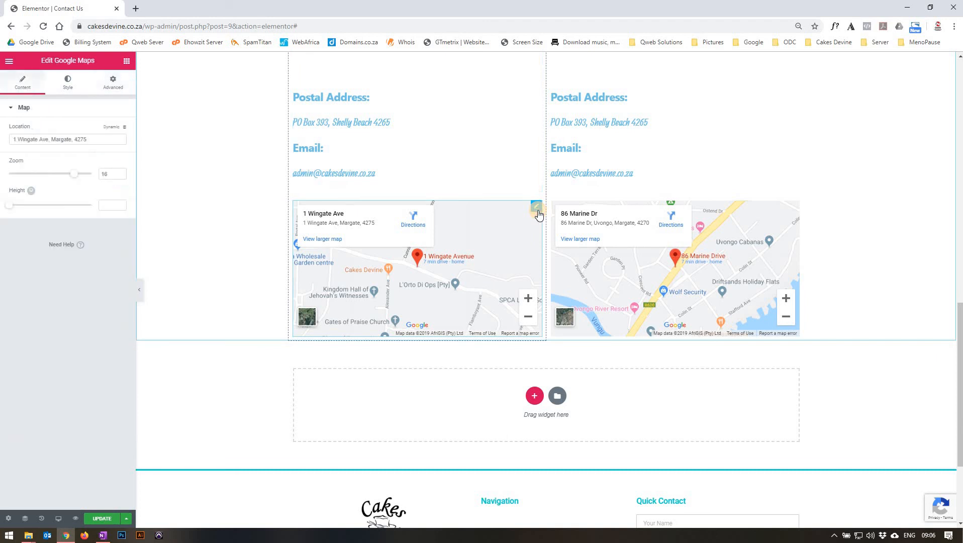
click(415, 203)
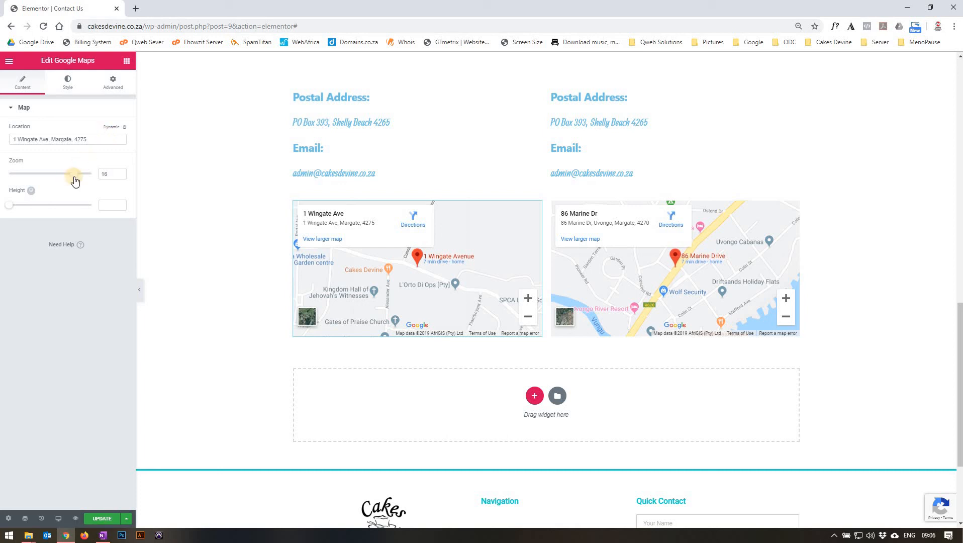
click(68, 87)
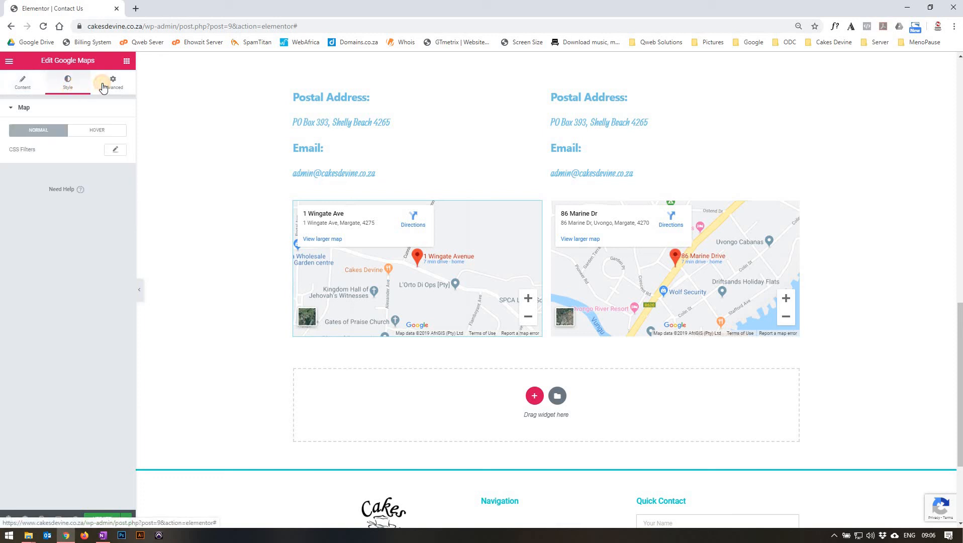
click(103, 85)
Step: Update the Contact Us page and return to the bakery contact details section
scroll(228, 243, up, 1)
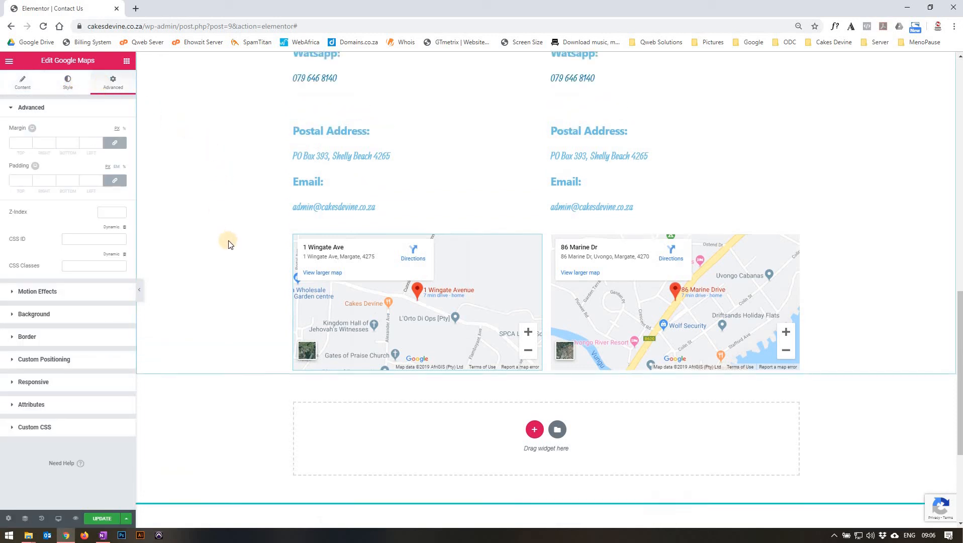
scroll(229, 244, up, 1)
scroll(229, 244, down, 1)
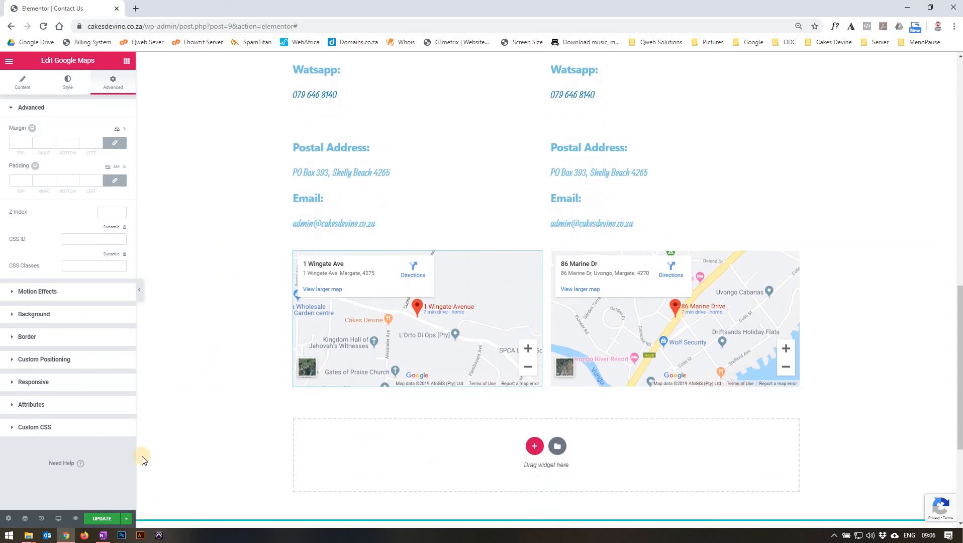
click(102, 518)
scroll(211, 353, up, 3)
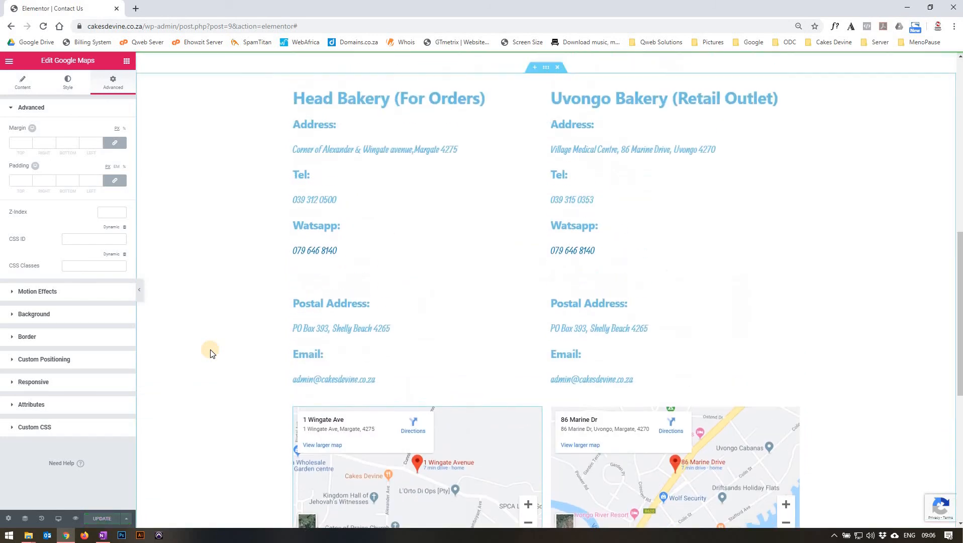